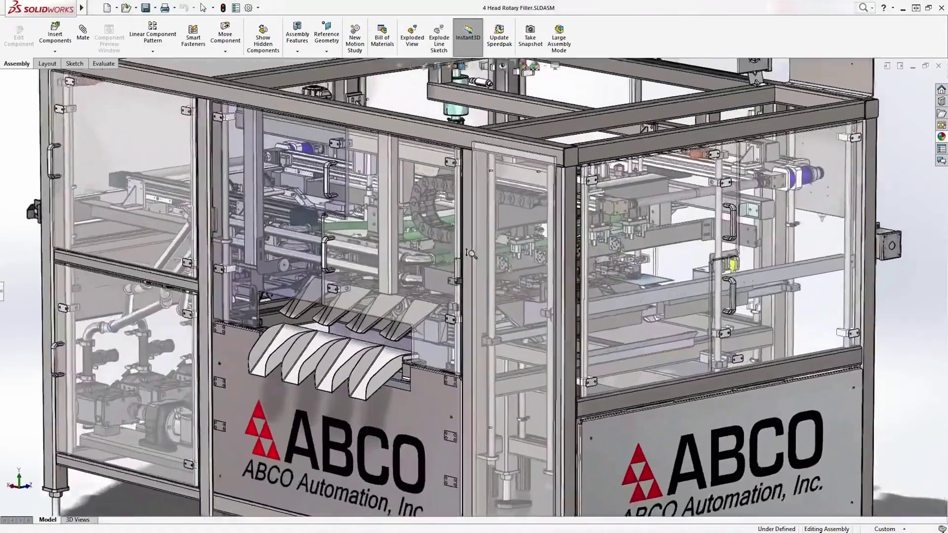
Step: Open Sketch69 on the 1-1_bottom_shell floor for editing, showing its 25 mm line and end arc
scroll(474, 200, "up", 10)
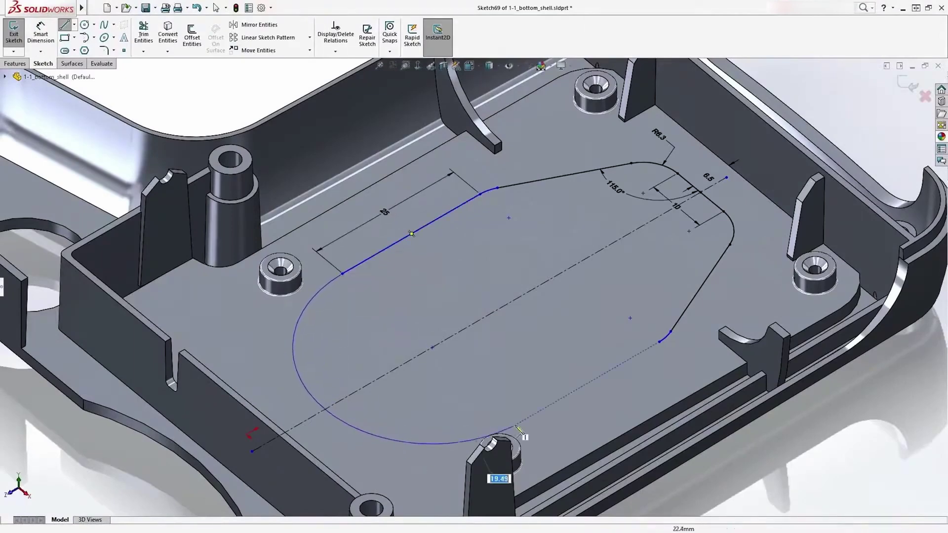
Step: Close and widen the rounded profile to 26.7 x 16.7, then cut it through the shell floor
left_click(661, 343)
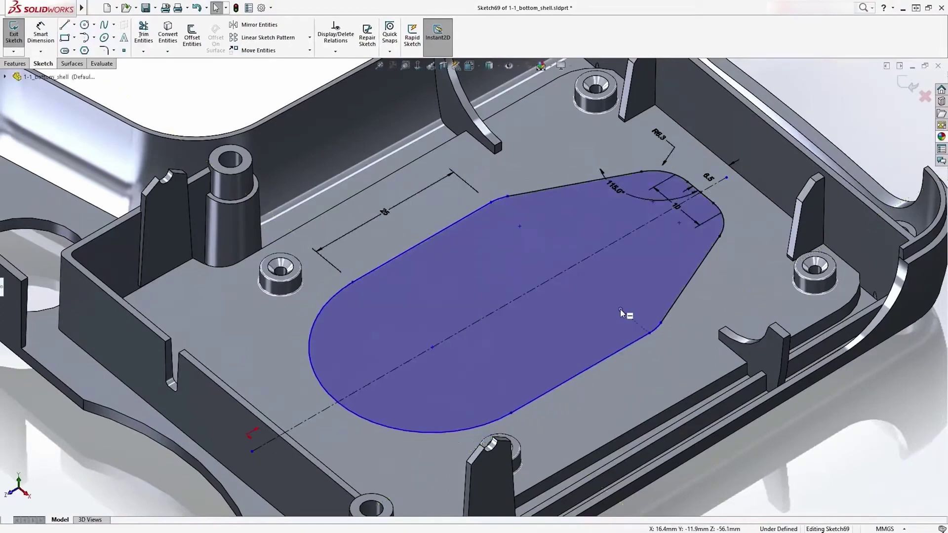
mouse_move(582, 334)
left_mouse_down()
mouse_move(615, 353)
mouse_move(657, 355)
mouse_move(658, 313)
left_mouse_up()
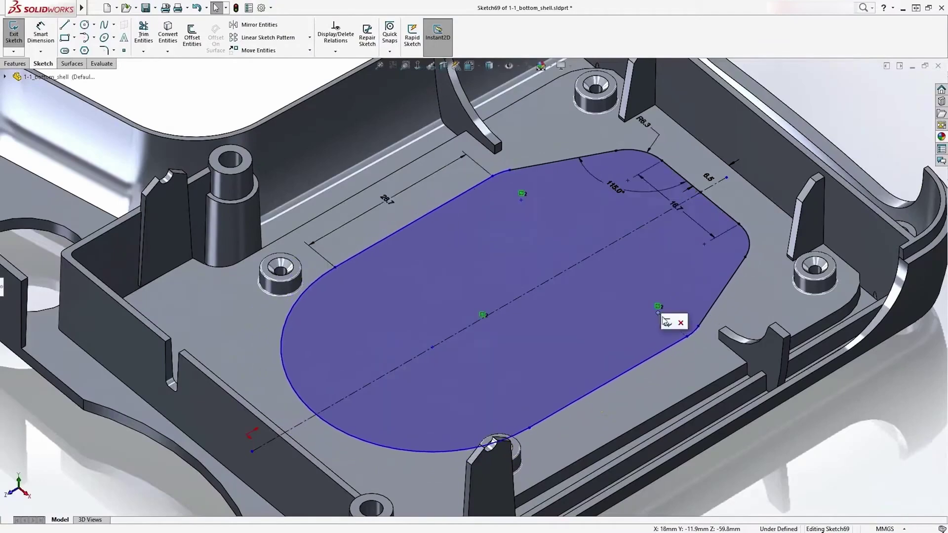
key("ctrl+b")
left_click(662, 345)
mouse_move(664, 343)
left_mouse_down()
mouse_move(677, 267)
mouse_move(673, 376)
left_mouse_up()
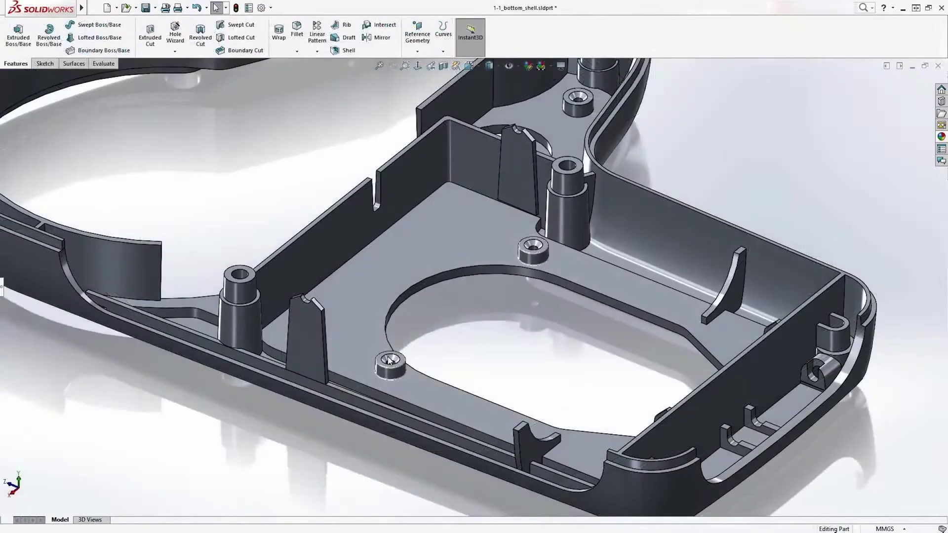
Step: Resize the floor boss's countersunk hole feature from M1.6 to M2.5 in Hole Specification
left_click(390, 361)
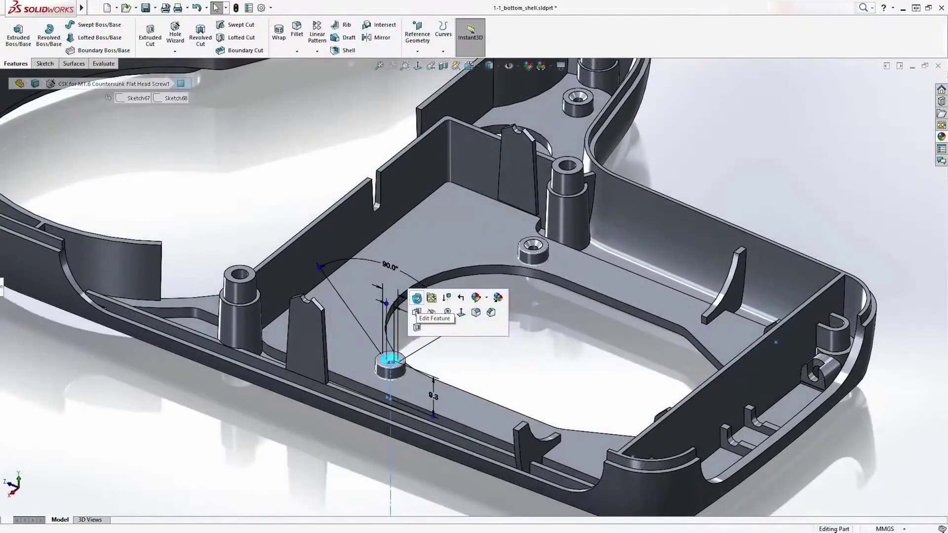
left_click(417, 313)
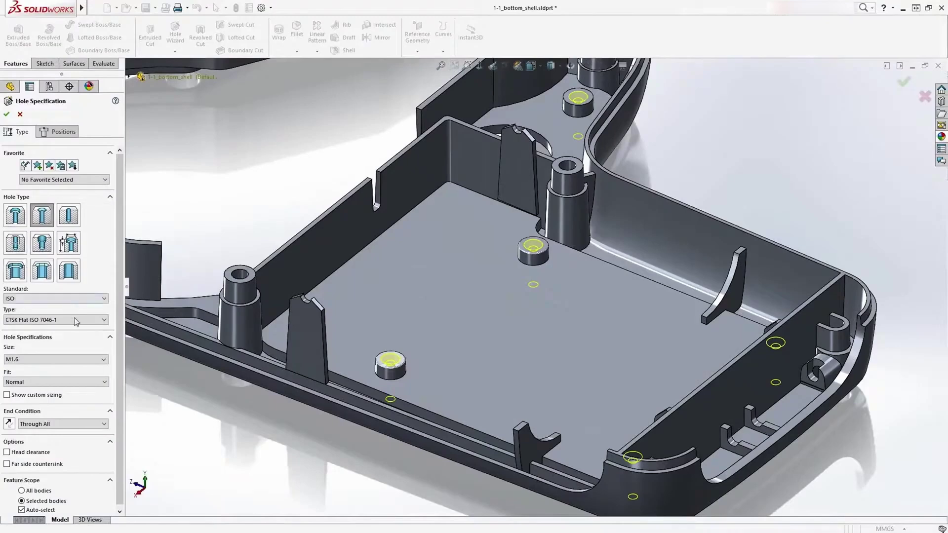
left_click(73, 360)
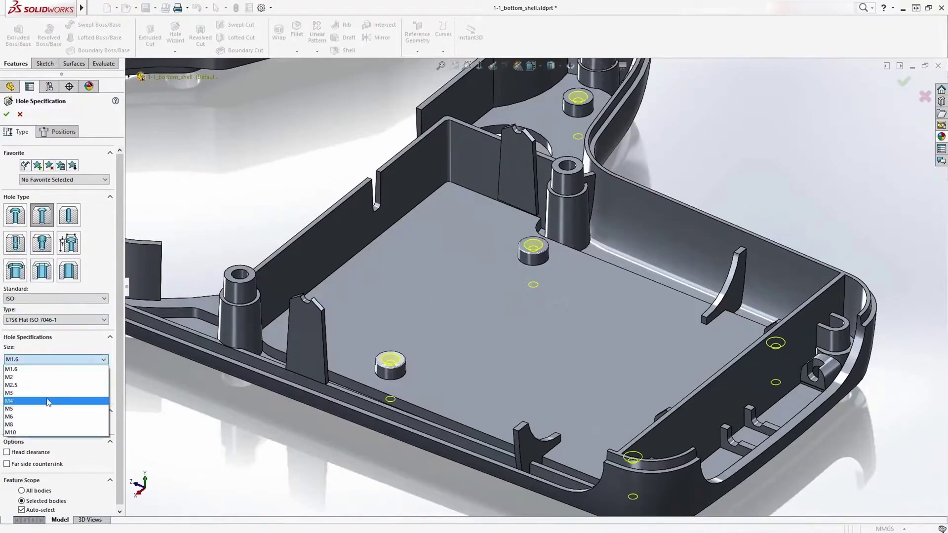
left_click(48, 386)
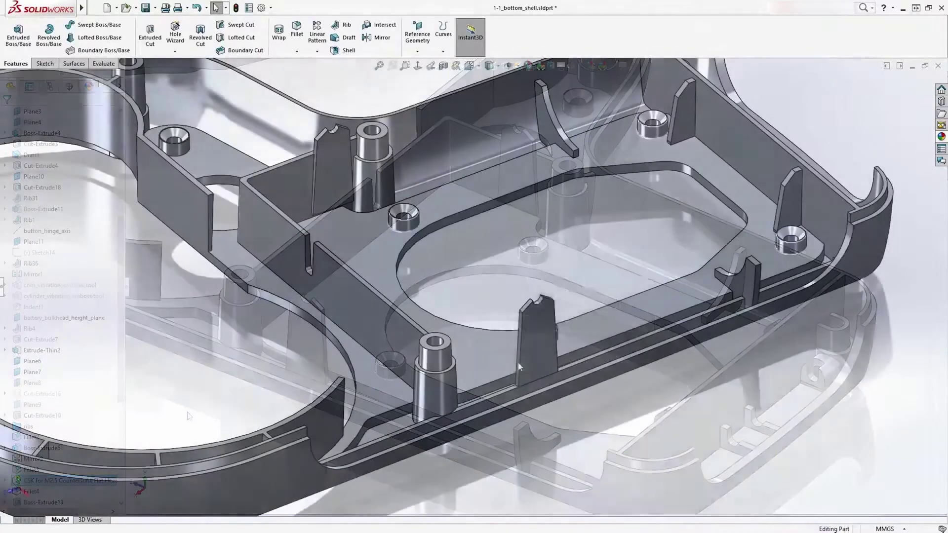
Step: Drag the thin front rib's end face leftward so it extends toward the corner screw boss
left_click(516, 353)
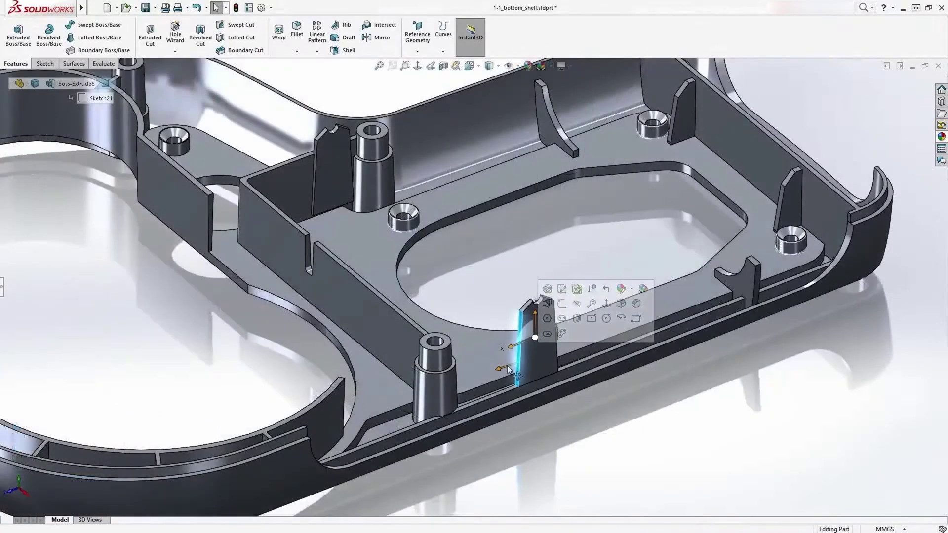
left_click_drag(500, 374, 465, 364)
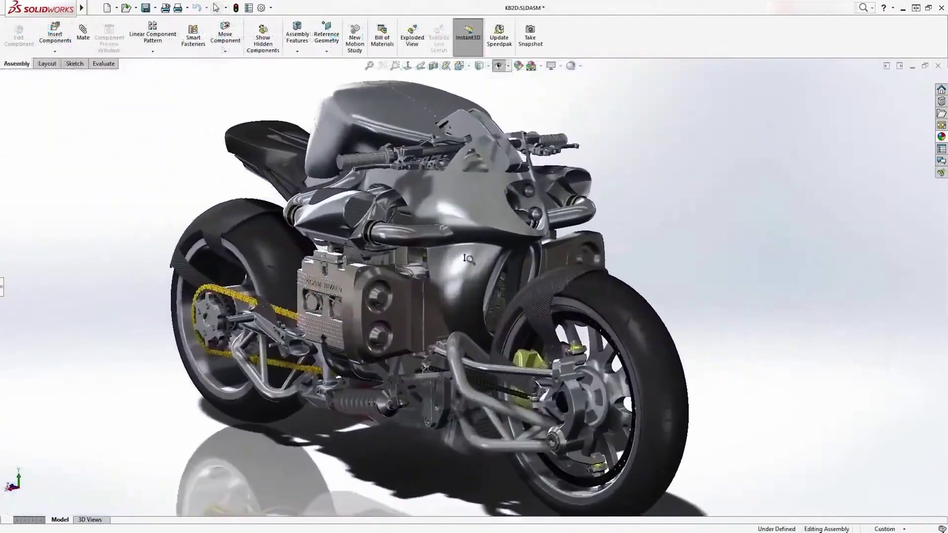
Step: Drag tank40's spline control points so the surface's left edge is nearly straight and wider
left_click_drag(465, 257, 464, 206)
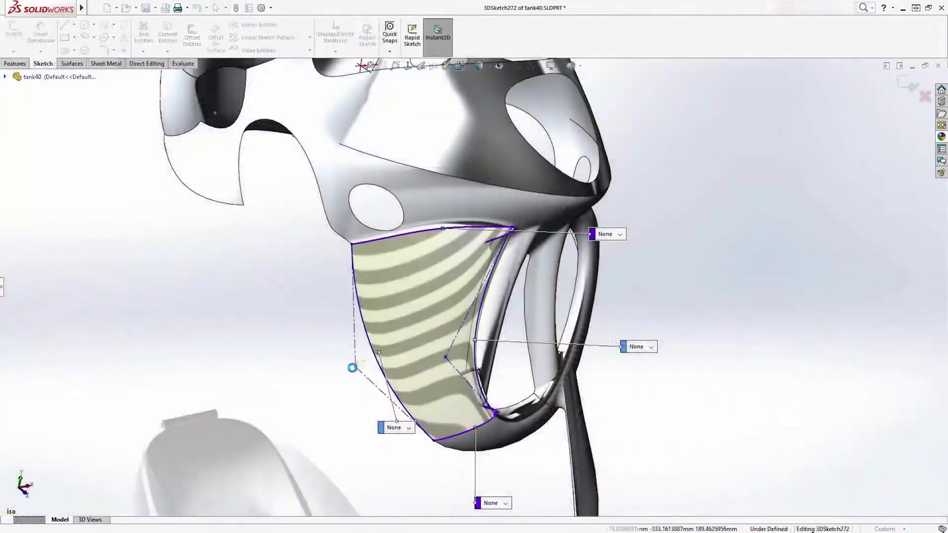
left_click_drag(353, 368, 334, 375)
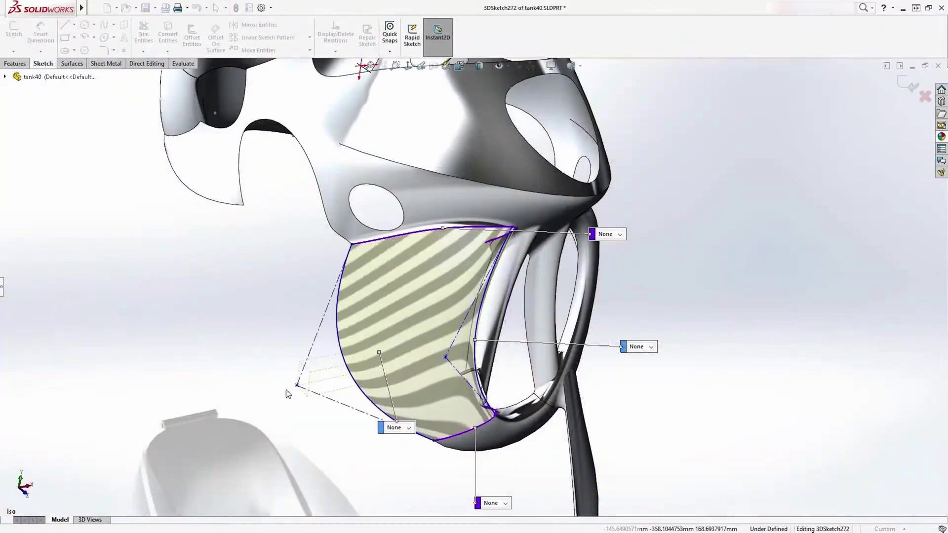
left_click_drag(400, 354, 465, 325)
left_click_drag(415, 342, 384, 352)
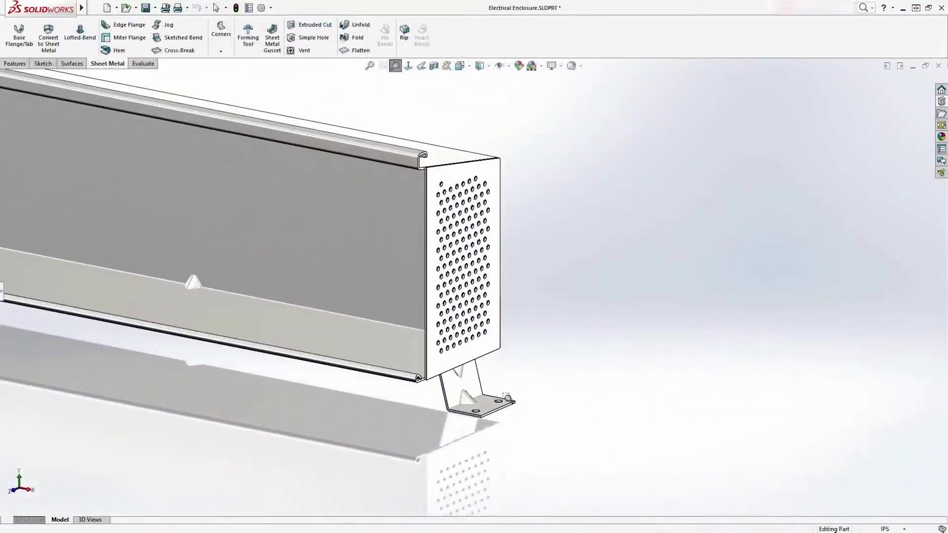
Step: Add a jog bend to the Electrical Enclosure's foot tab
left_click(481, 365)
left_click(512, 374)
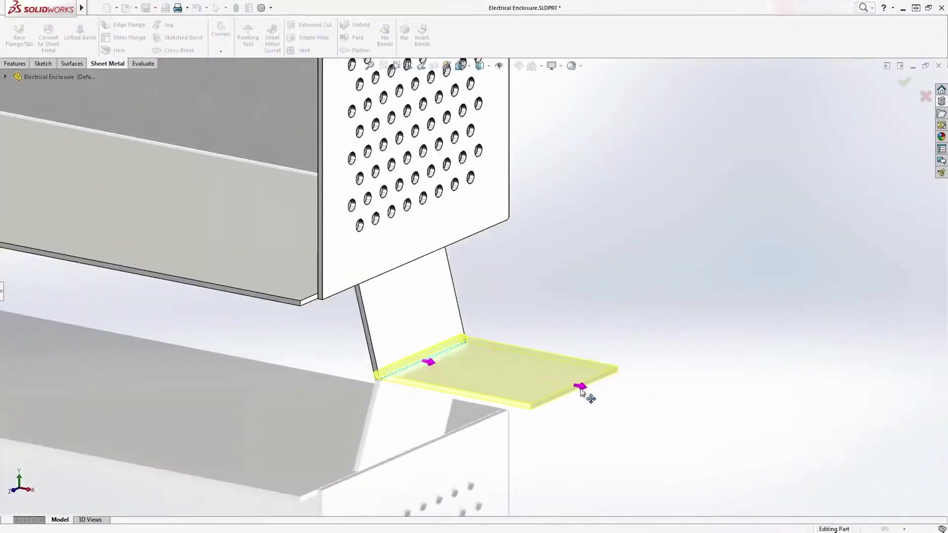
key("Return")
key("f")
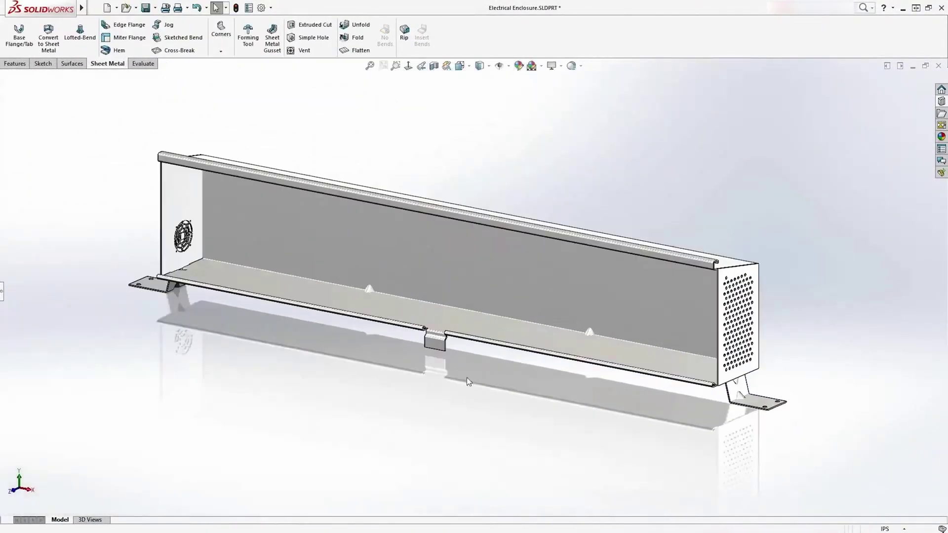
Step: Place a second fan grille cutout from the Design Library on the left end panel
scroll(195, 201, "down", 8)
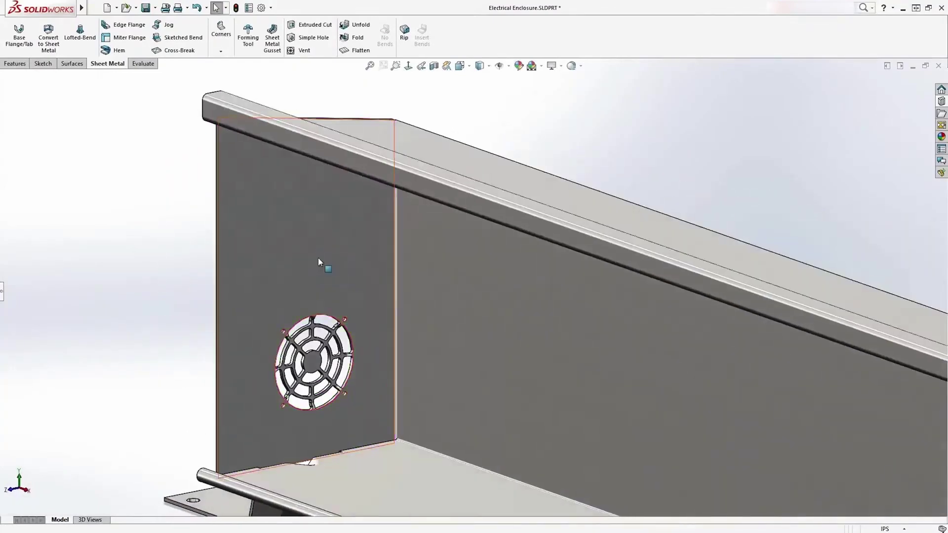
left_click(941, 101)
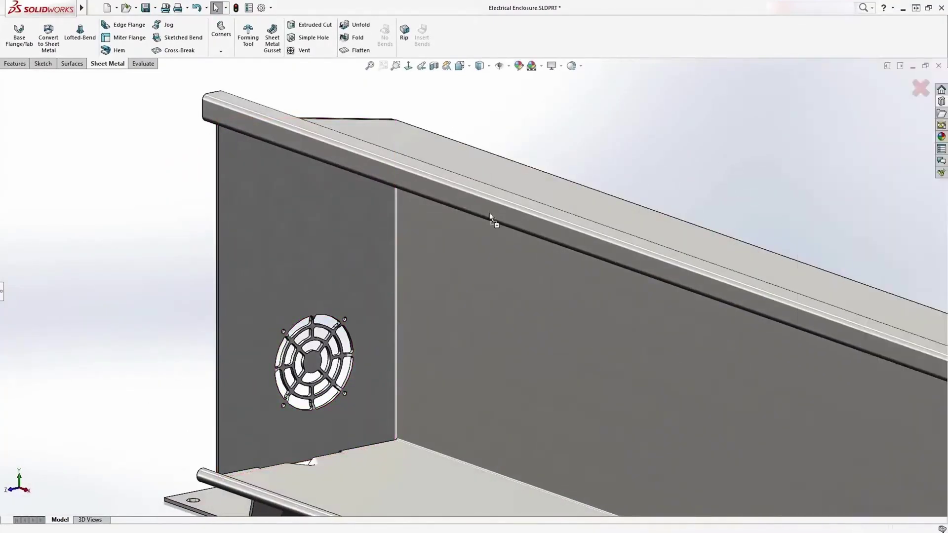
left_click_drag(328, 218, 320, 226)
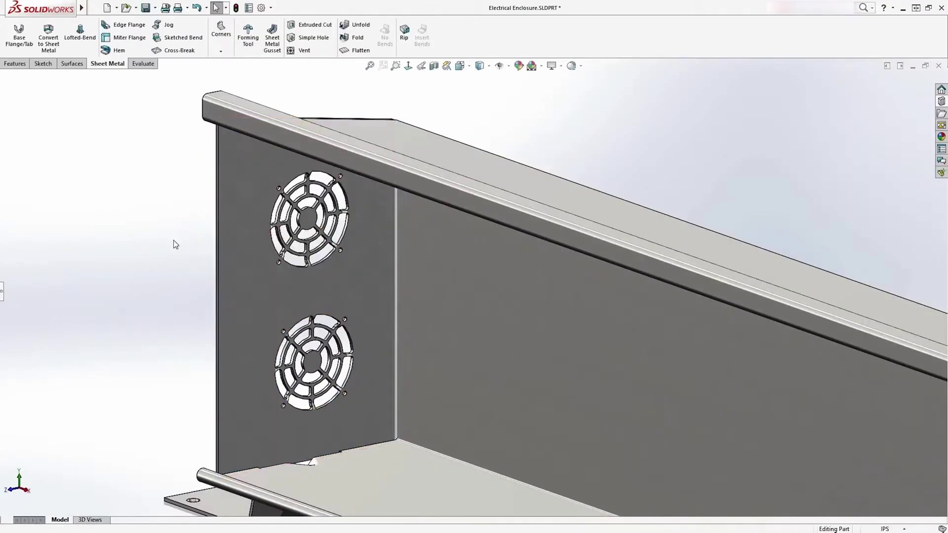
key("f")
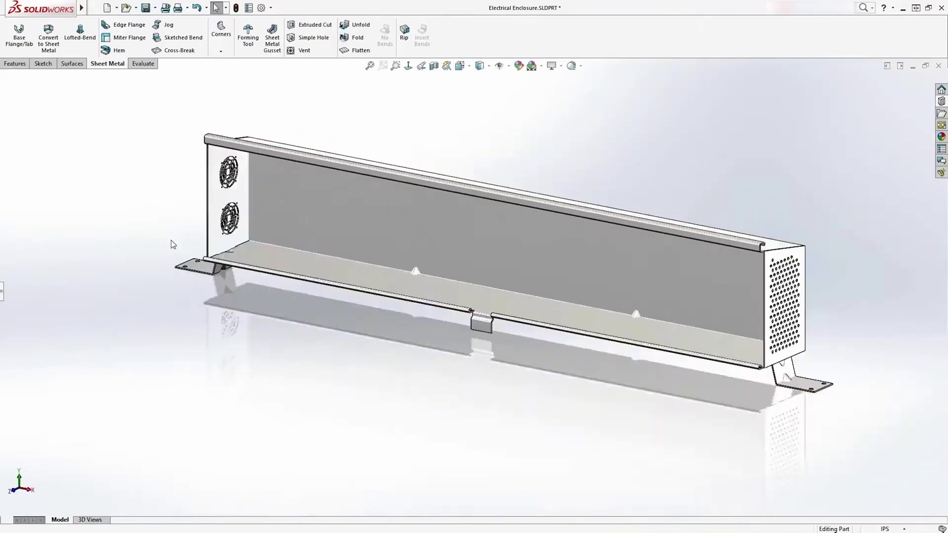
Step: Pick the frame's top and front lines as paths for 80 x 80 x 5 square tube members
left_click(355, 50)
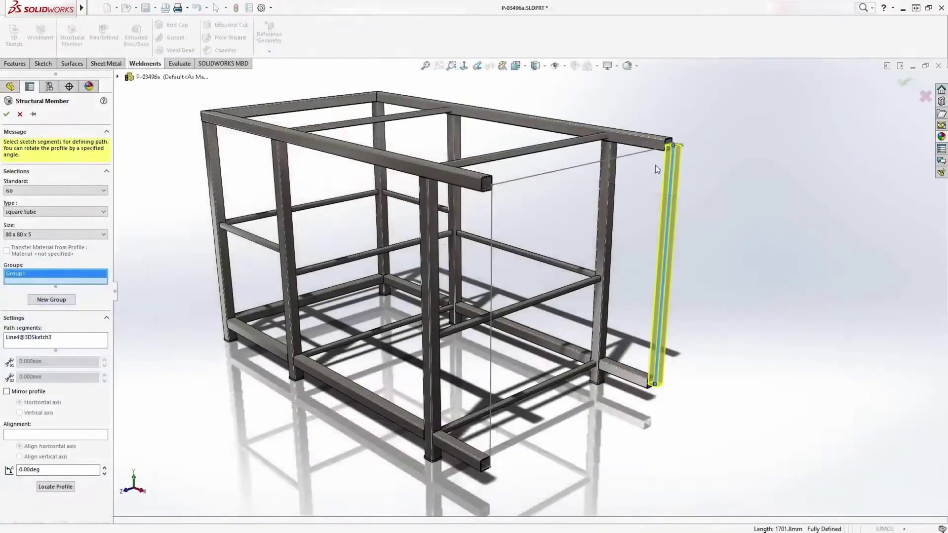
left_click(530, 174)
left_click(493, 196)
scroll(496, 185, "down", 5)
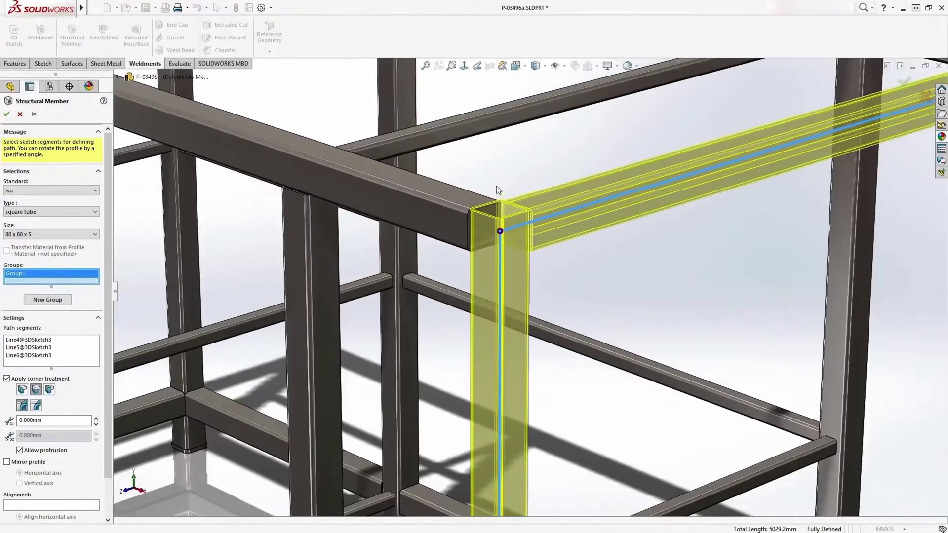
Step: Apply an End Miter corner, finish the members, and review Cut-List-Item15 and Item17 properties
left_click(500, 231)
left_click(564, 346)
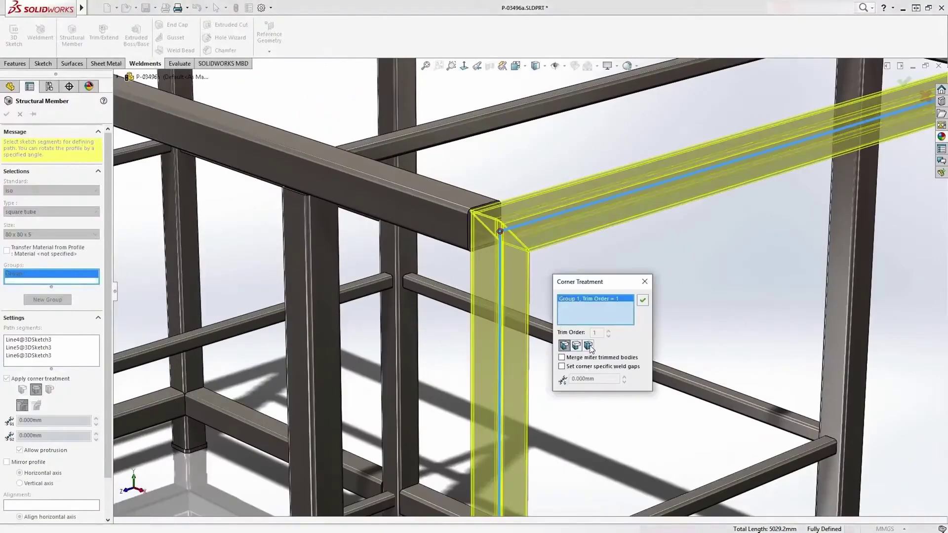
left_click(643, 301)
key("Return")
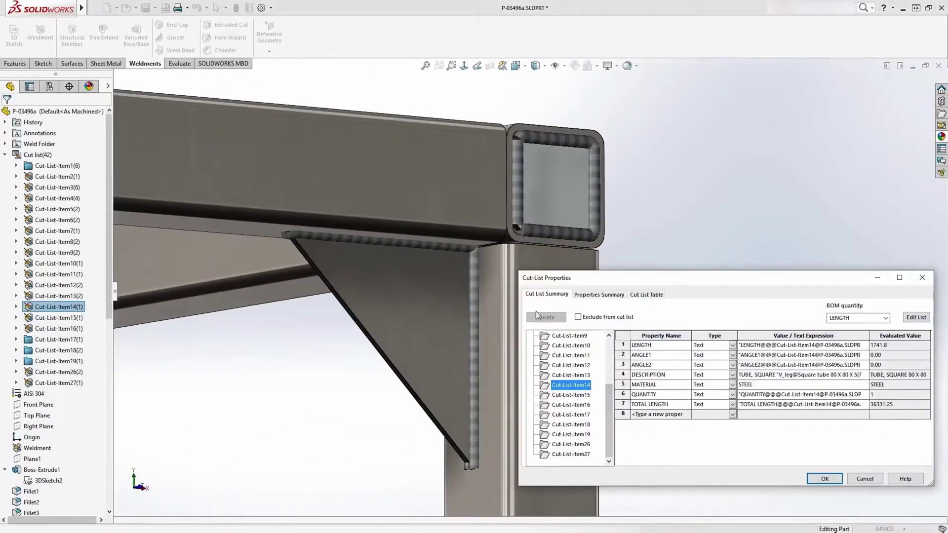
left_click(573, 395)
left_click(573, 415)
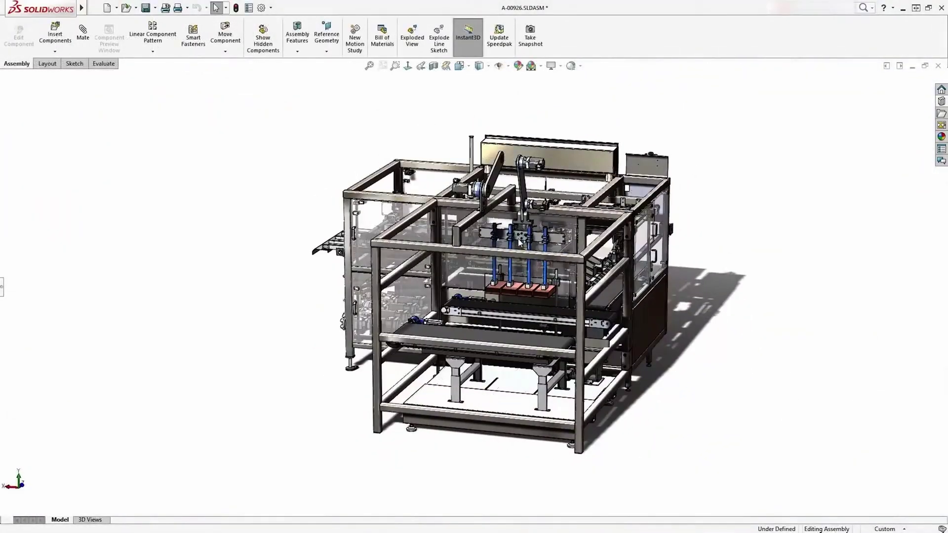
Step: Rotate the pick-and-place arm links, including the blue link, to a new pose above the conveyor boxes
left_click_drag(421, 110, 642, 286)
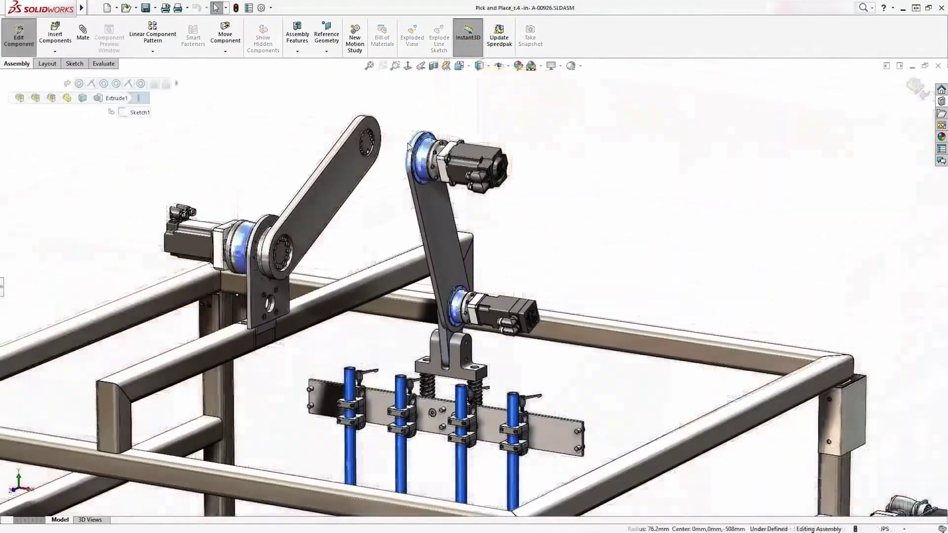
left_click_drag(455, 289, 394, 225)
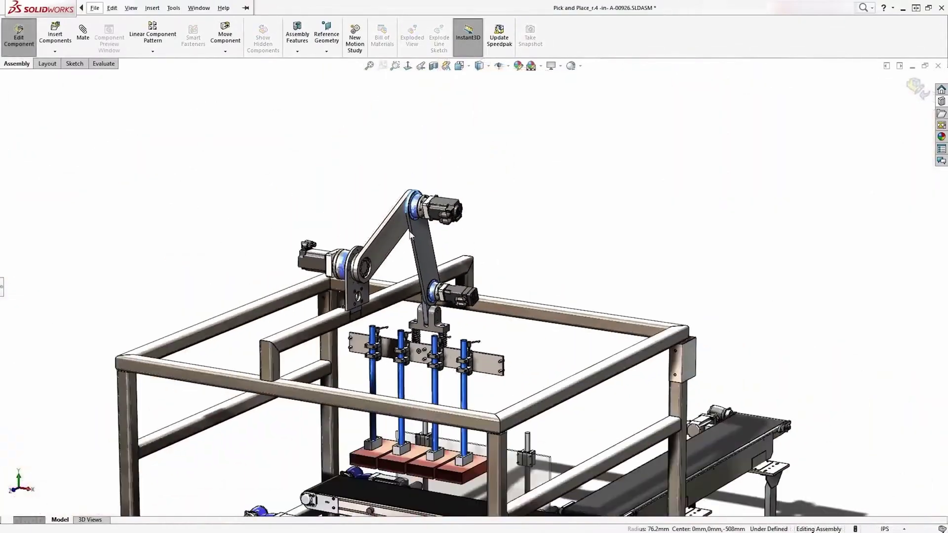
mouse_move(430, 249)
left_mouse_down()
mouse_move(435, 257)
mouse_move(424, 237)
left_mouse_up()
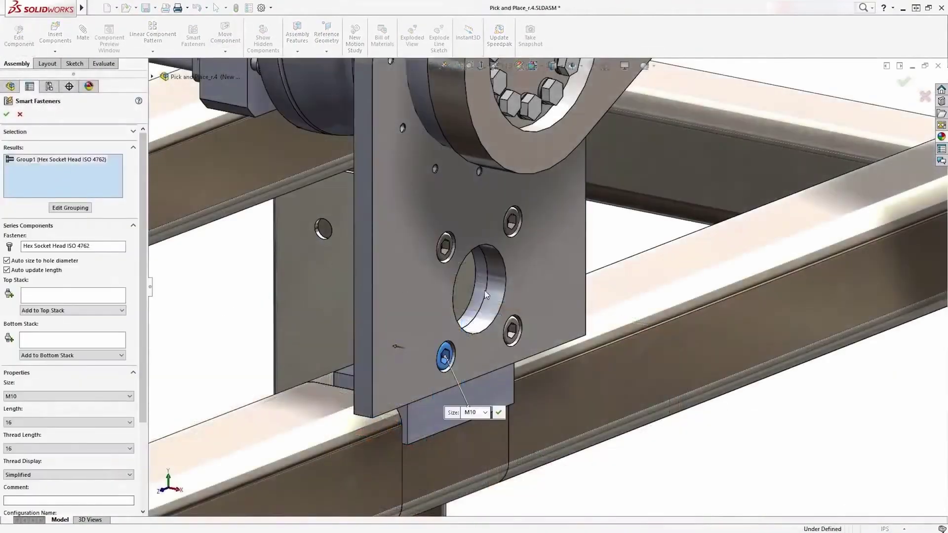
Step: Add an ISO 7089 washer and a hex nut to the bottom stack of the four bracket bolts
middle_click_drag(485, 294, 404, 308)
left_click(118, 356)
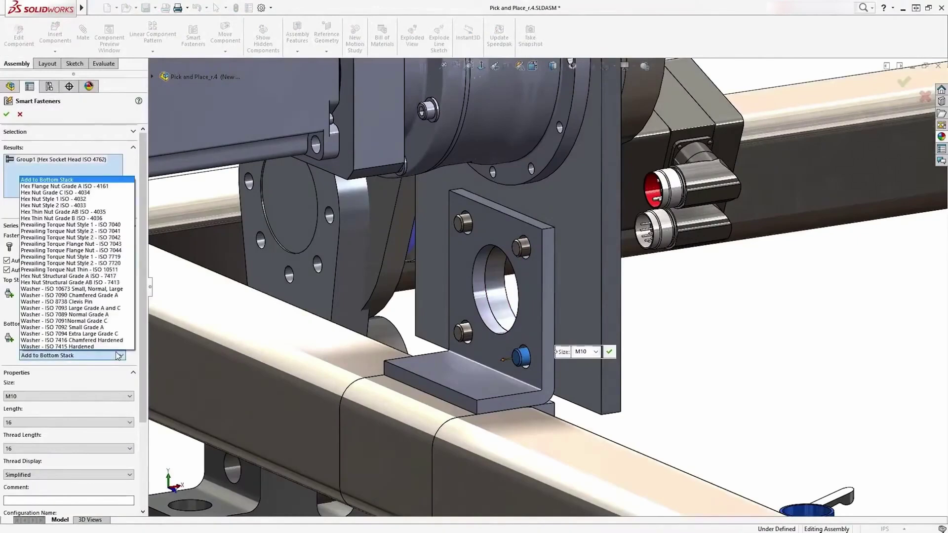
left_click(105, 316)
left_click(110, 356)
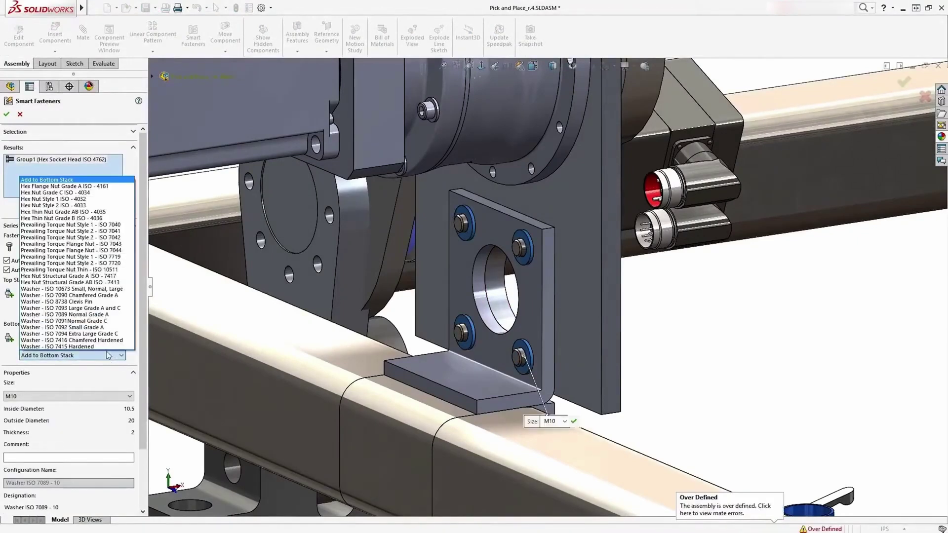
left_click(99, 199)
key("Return")
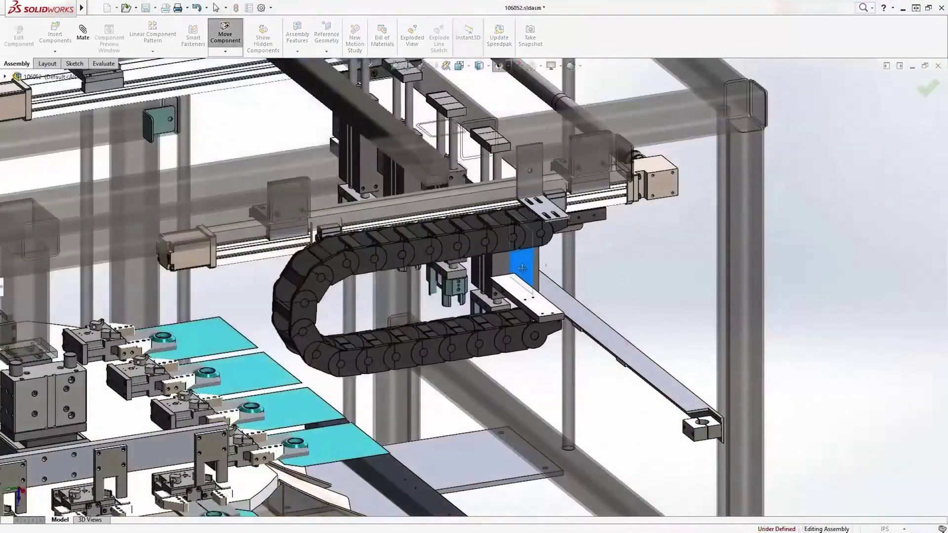
Step: Slide the carriage, guide plate and rod assembly back and forth along the rails
left_click_drag(522, 269, 425, 269)
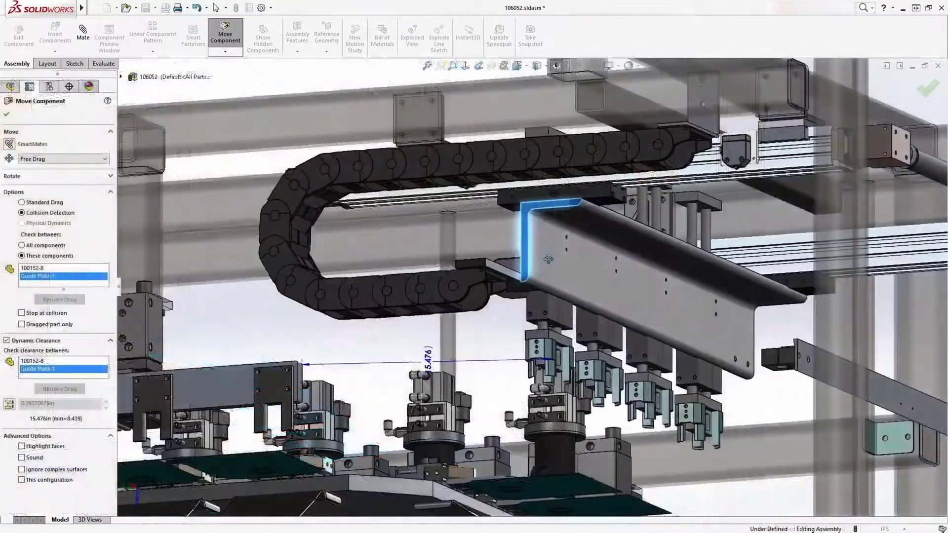
left_click_drag(568, 275, 741, 275)
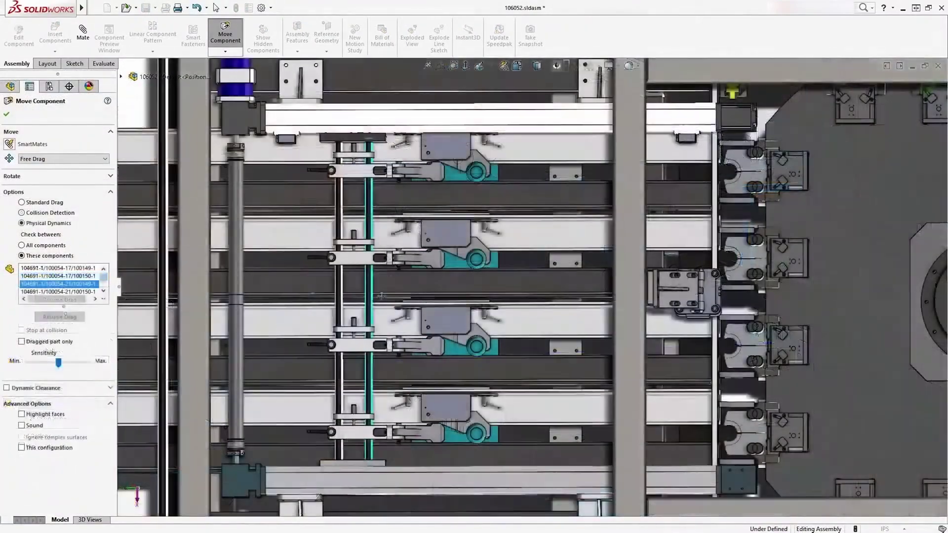
left_click_drag(381, 296, 691, 298)
left_click_drag(383, 328, 87, 328)
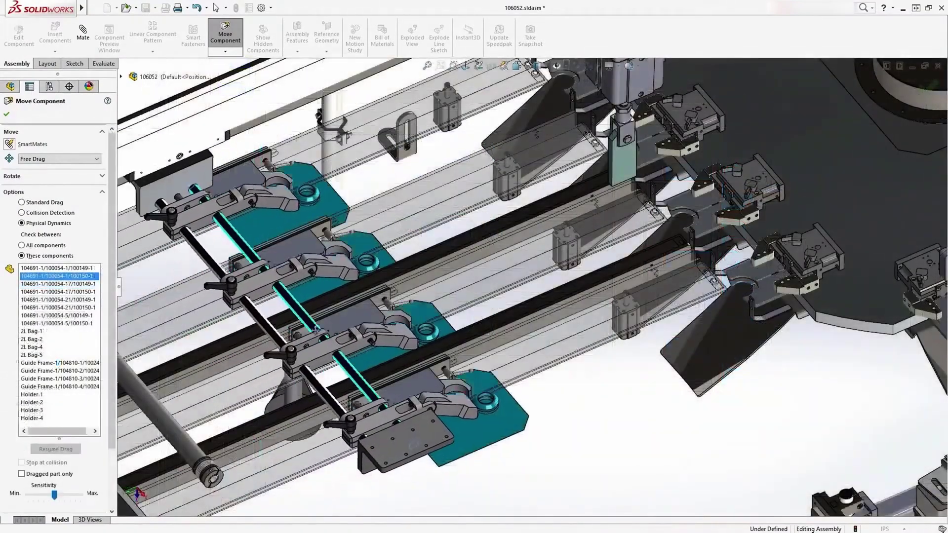
Step: Drag the teal guide-plate assembly up-right and back under Physical Dynamics, then view the electrical closet from the Front
left_click_drag(561, 233, 588, 226)
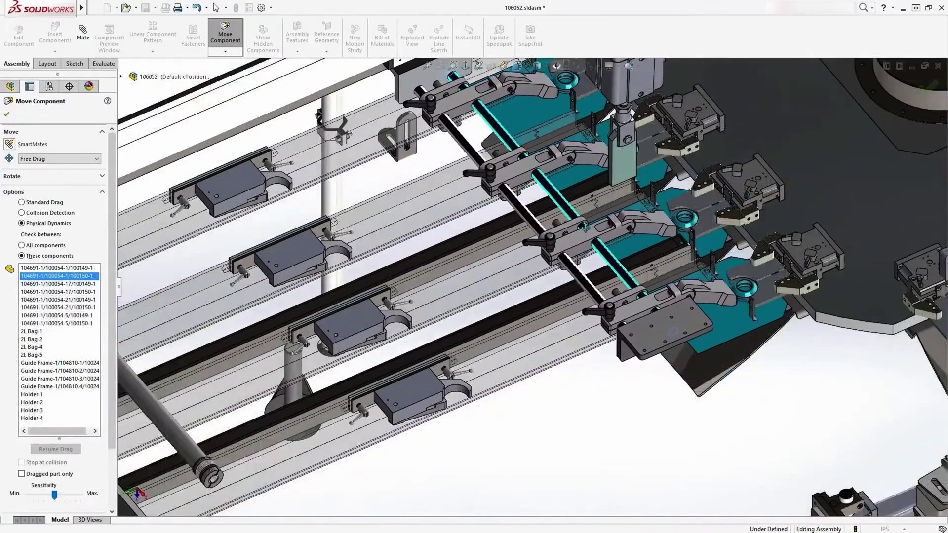
left_click_drag(541, 251, 273, 374)
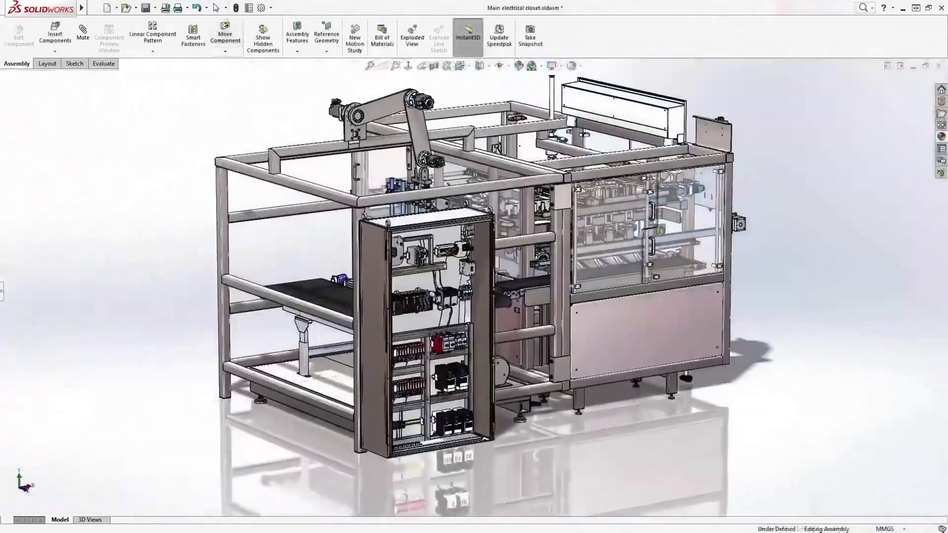
scroll(429, 259, "up", 5)
key("ctrl+1")
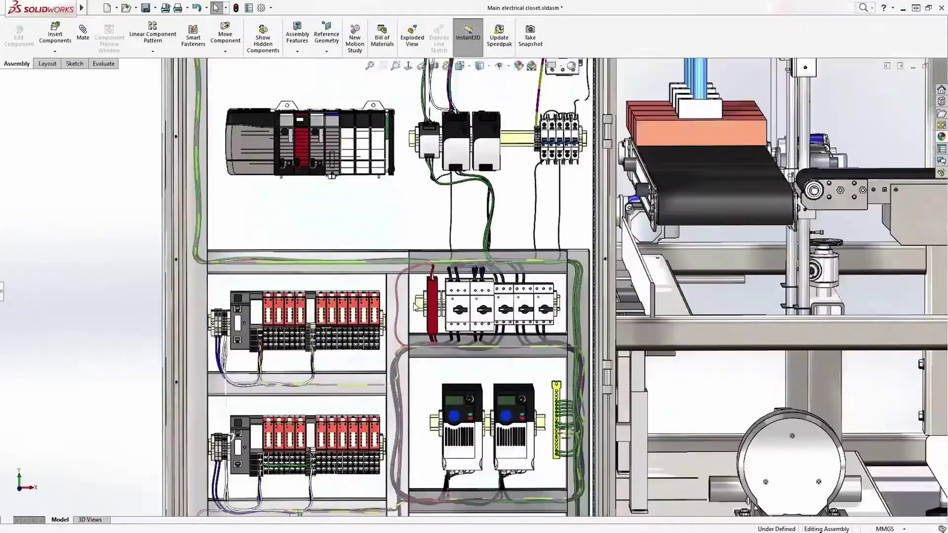
Step: Zoom in and out on the cabinet's modules and drives, then orbit to a perspective view of the wiring
scroll(416, 306, "up", 5)
scroll(439, 290, "down", 3)
scroll(391, 408, "up", 3)
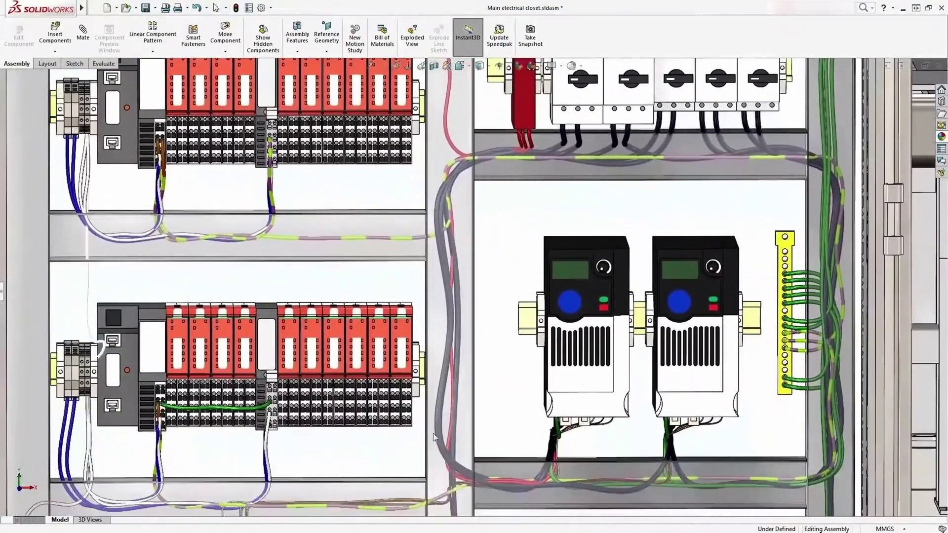
scroll(435, 437, "down", 3)
scroll(459, 285, "up", 4)
middle_click_drag(434, 258, 448, 197)
scroll(448, 196, "down", 3)
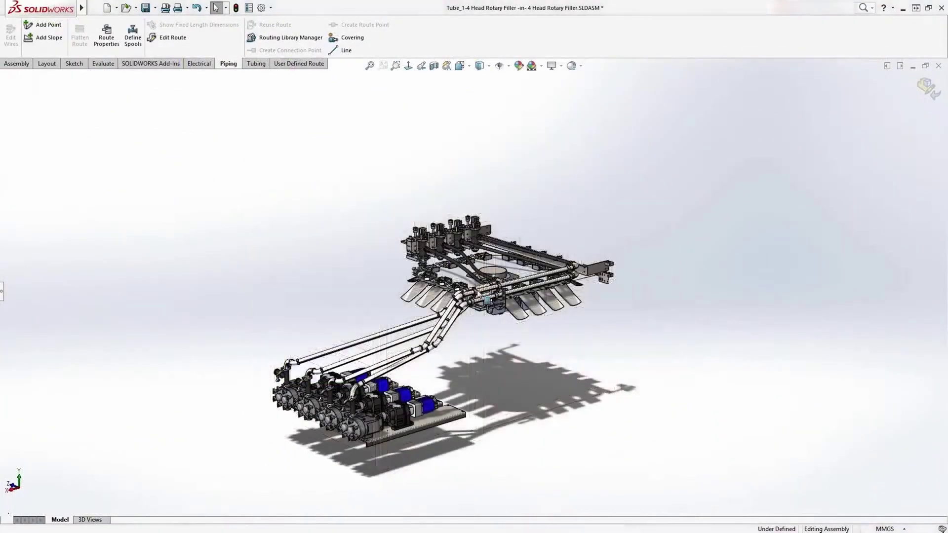
Step: Orbit down onto the hoses and turret and edit the hose route's 3D sketch
scroll(474, 302, "up", 5)
scroll(485, 304, "up", 2)
middle_click_drag(486, 305, 589, 296)
scroll(589, 296, "up", 3)
middle_click_drag(524, 296, 477, 293)
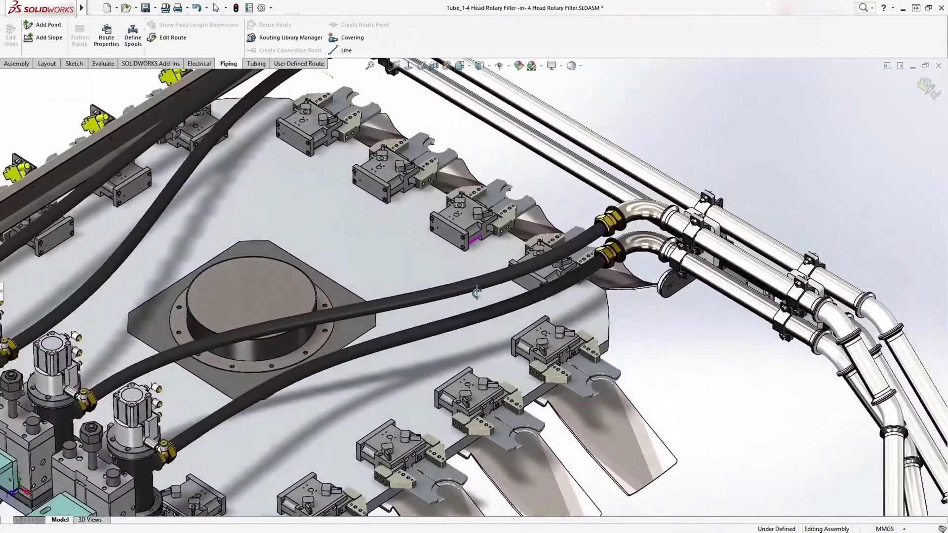
double_click(476, 292)
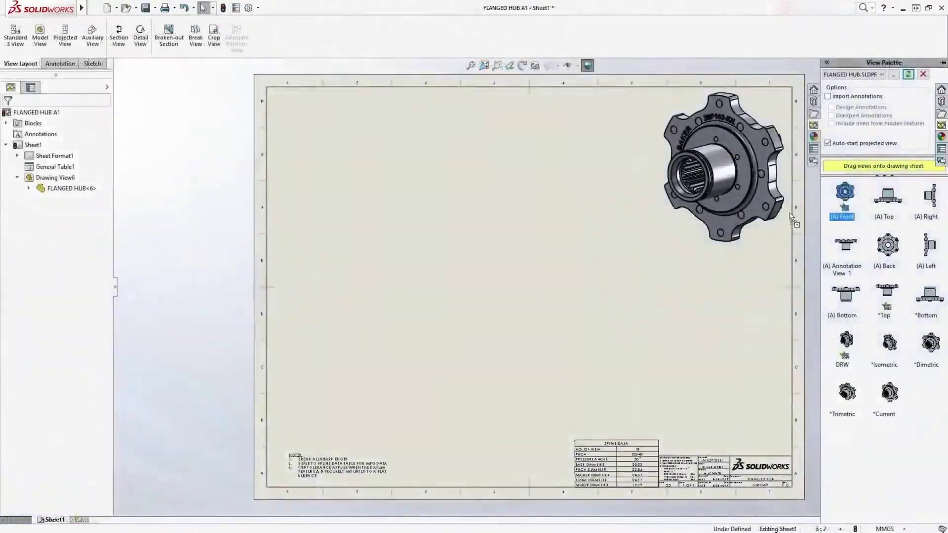
Step: Place the hub's (A) Front and projected top views, then cut Section H-H to the right
left_click_drag(846, 195, 412, 344)
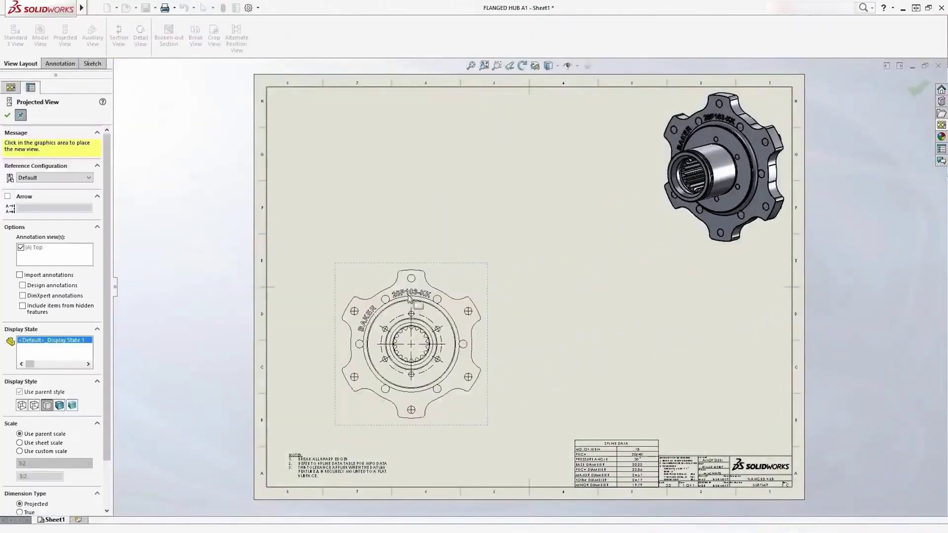
left_click(421, 141)
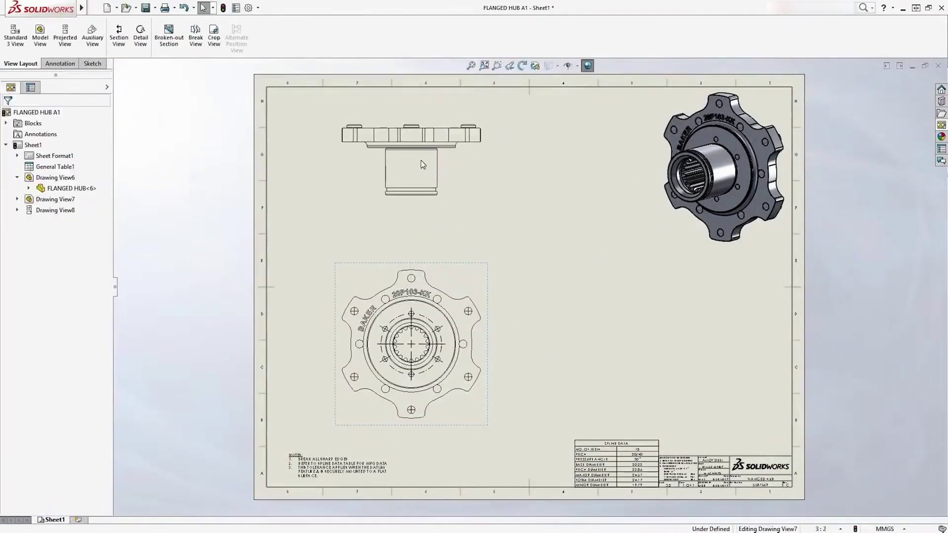
left_click(474, 267)
left_click(509, 247)
left_click(411, 308)
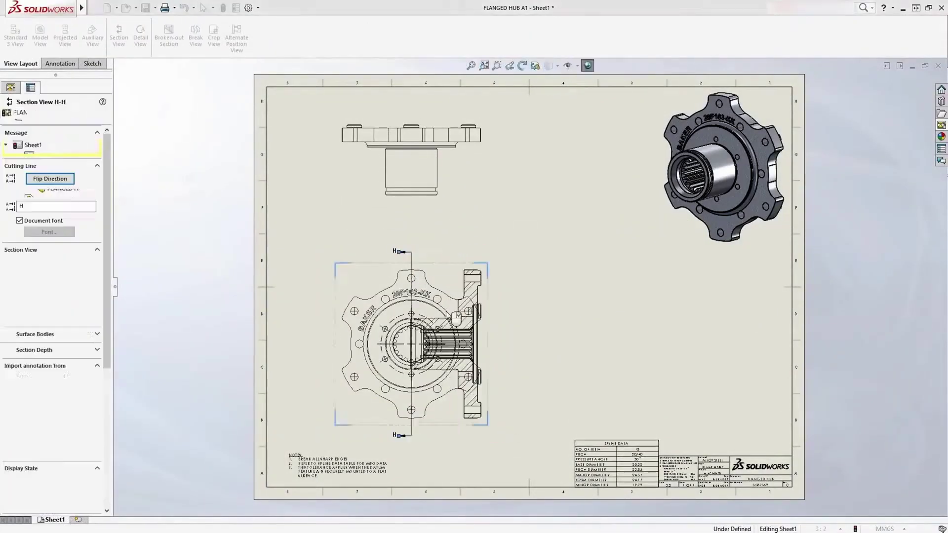
left_click(682, 317)
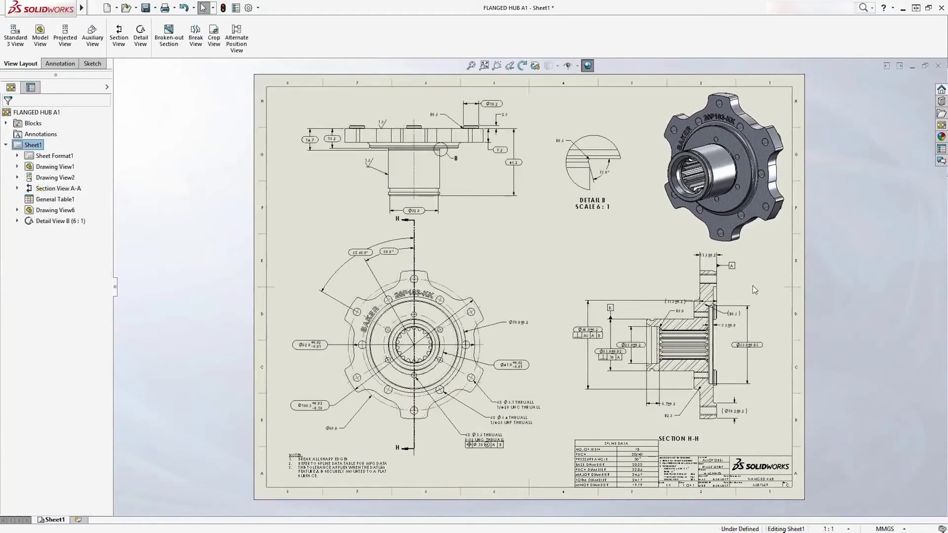
Step: Add the 6X ⌀5.4 THRU ALL hole callout and change the ⌀60.00 tolerance to ±0.02
left_click(583, 271)
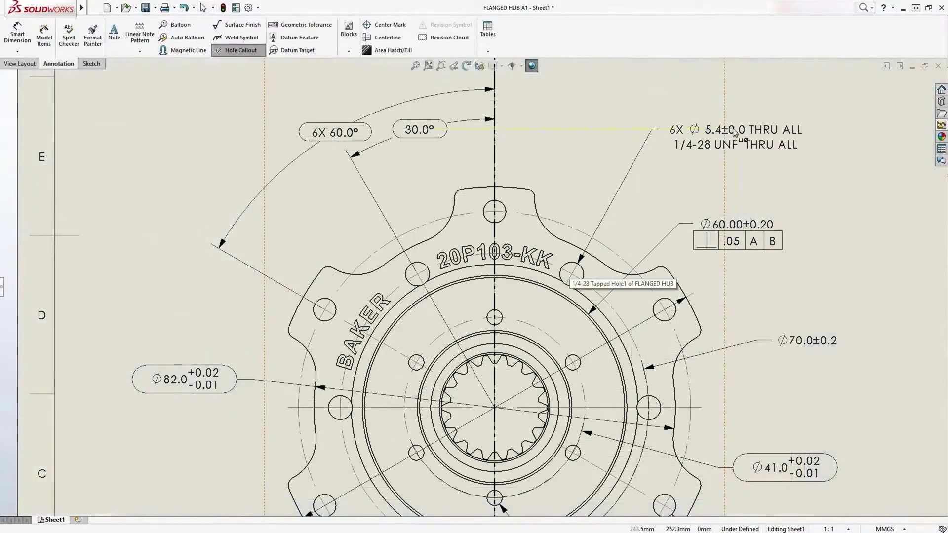
left_click(735, 133)
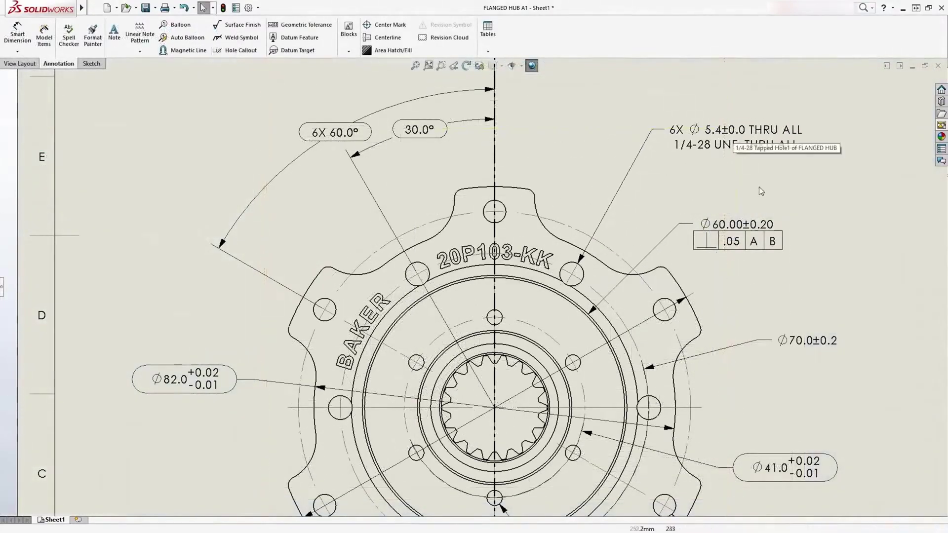
scroll(889, 218, "down", 3)
left_click(706, 230)
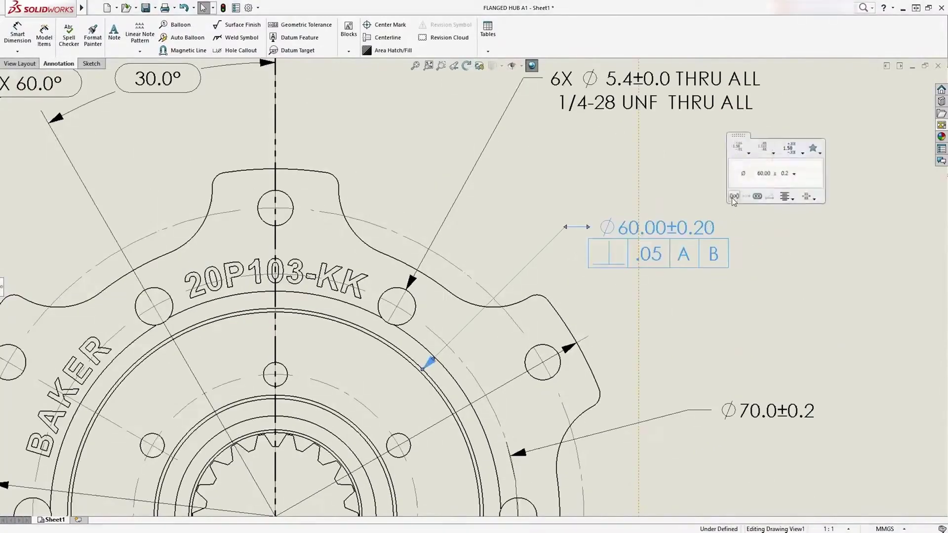
left_click(794, 174)
left_click(758, 214)
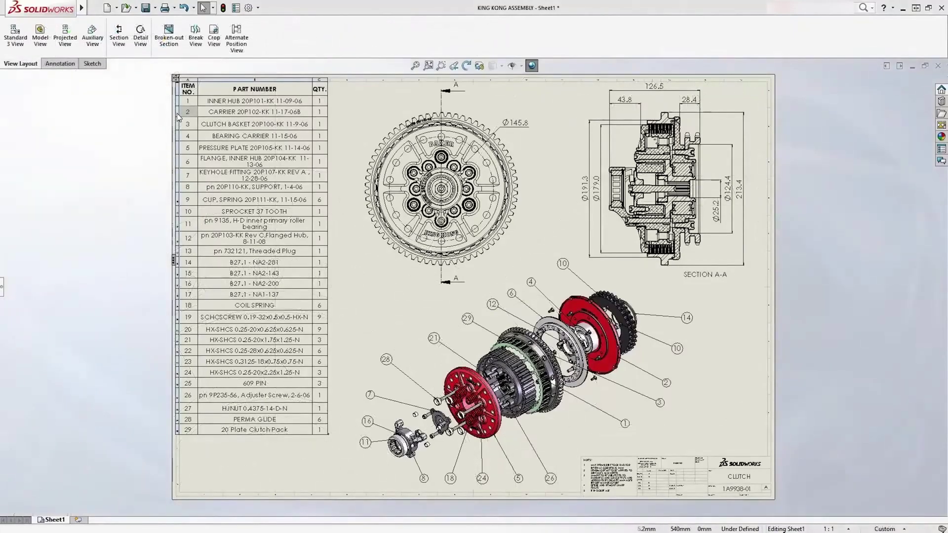
Step: Highlight the CARRIER, CLUTCH BASKET and SUPPORT parts from BOM rows 2, 3 and 8
left_click(179, 118)
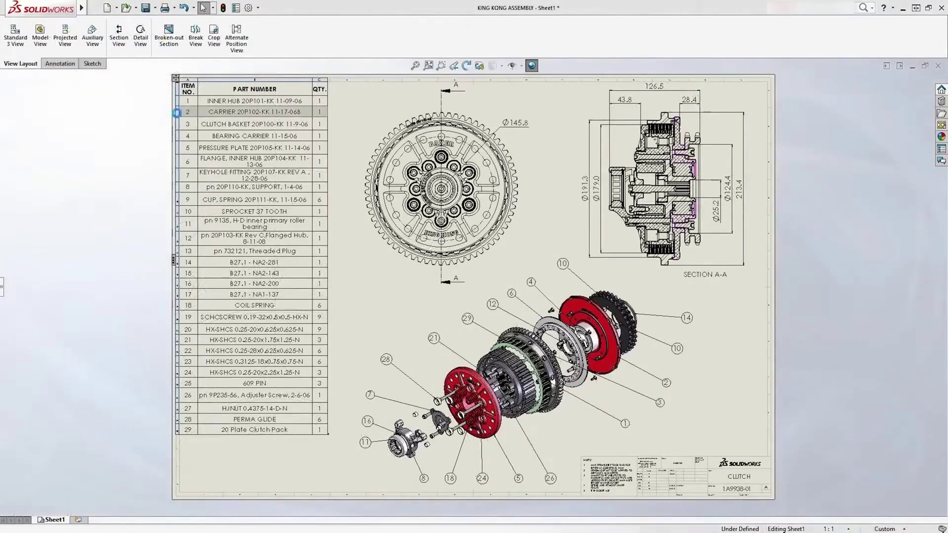
left_click(178, 128)
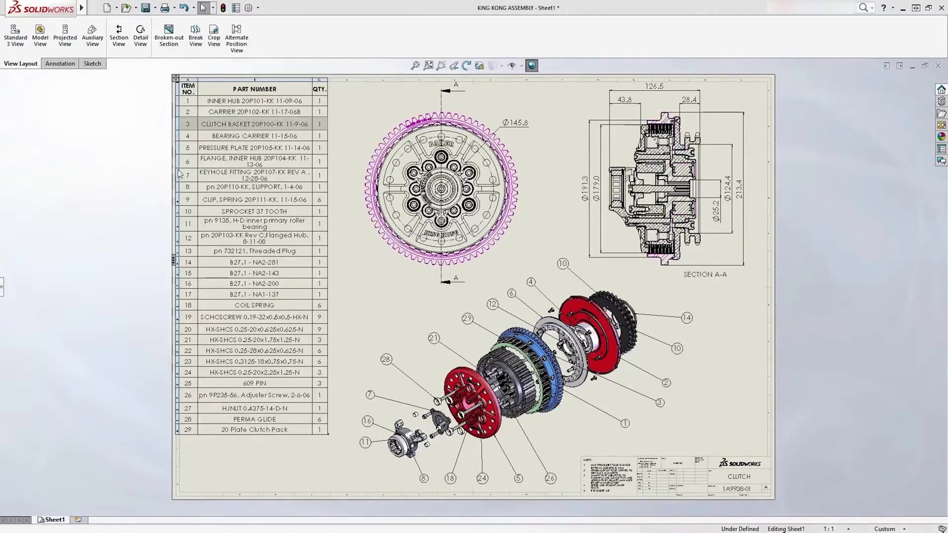
left_click(177, 186)
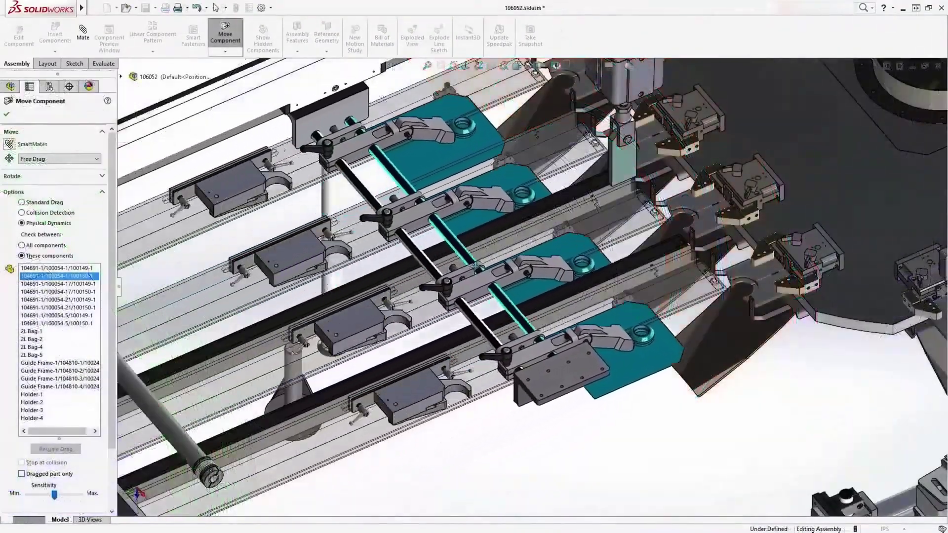
Step: Slide the carriage assembly and teal plates down-left along the rails toward the turntable
left_click_drag(476, 266, 446, 297)
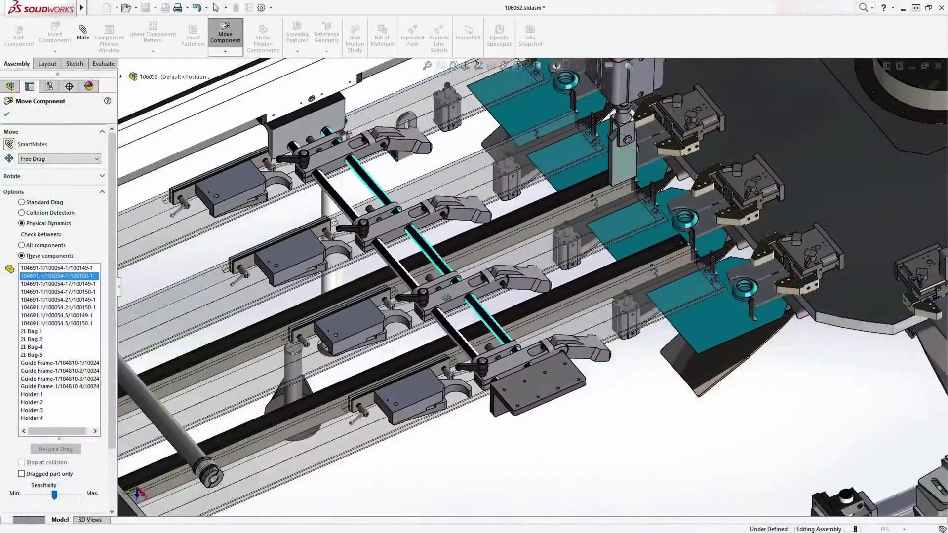